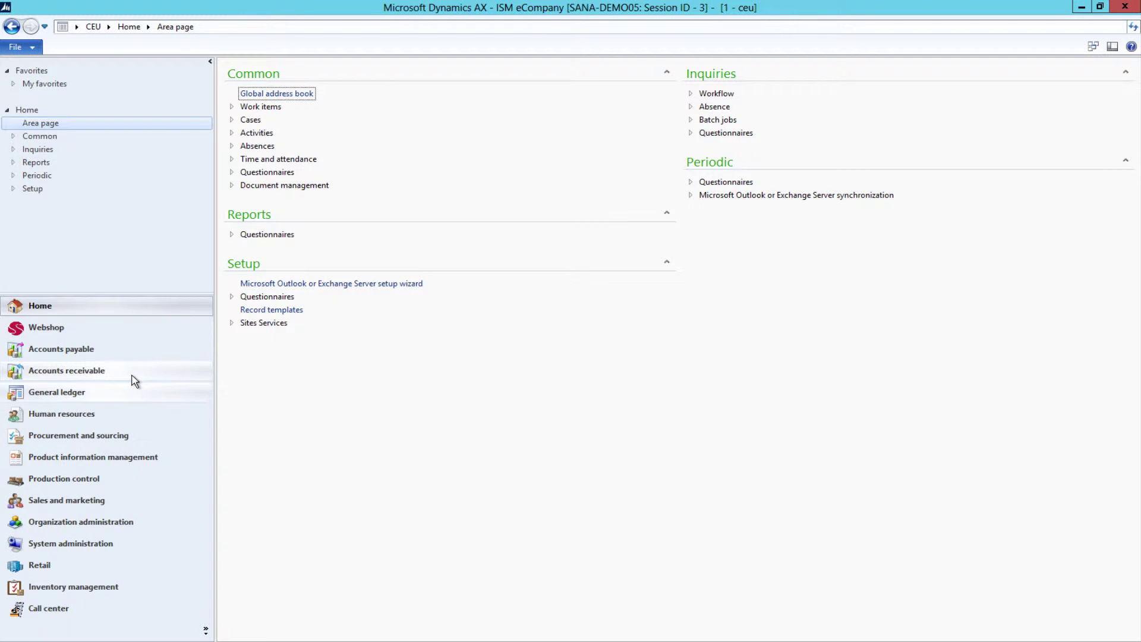
Open the Auto charges setup form from Accounts receivable > Setup > Charges.
left_click(115, 374)
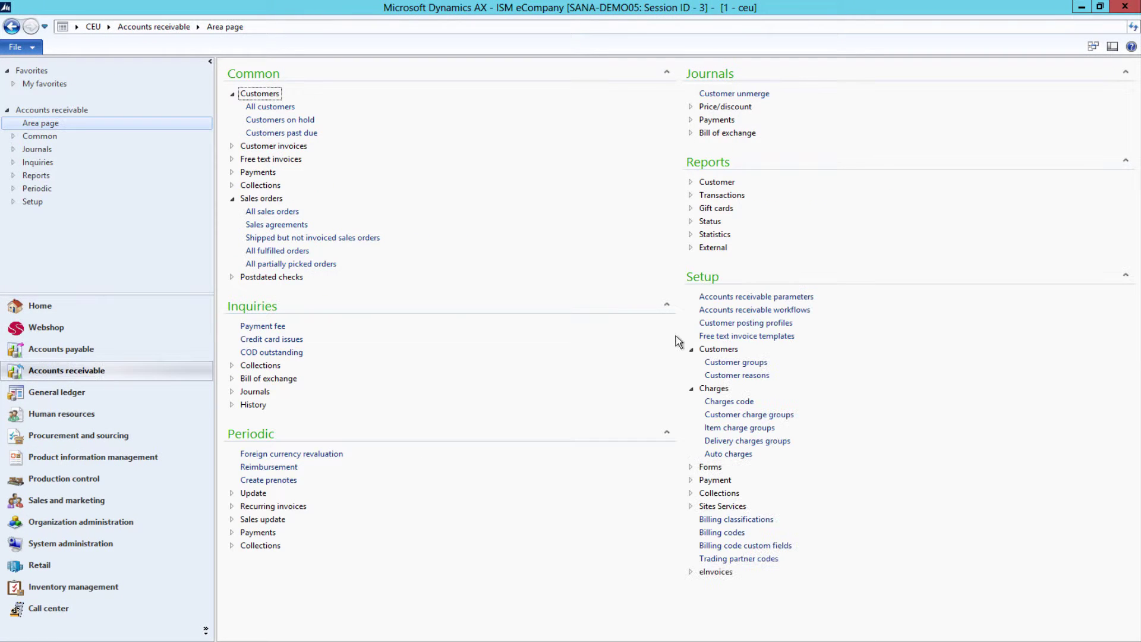
left_click(716, 454)
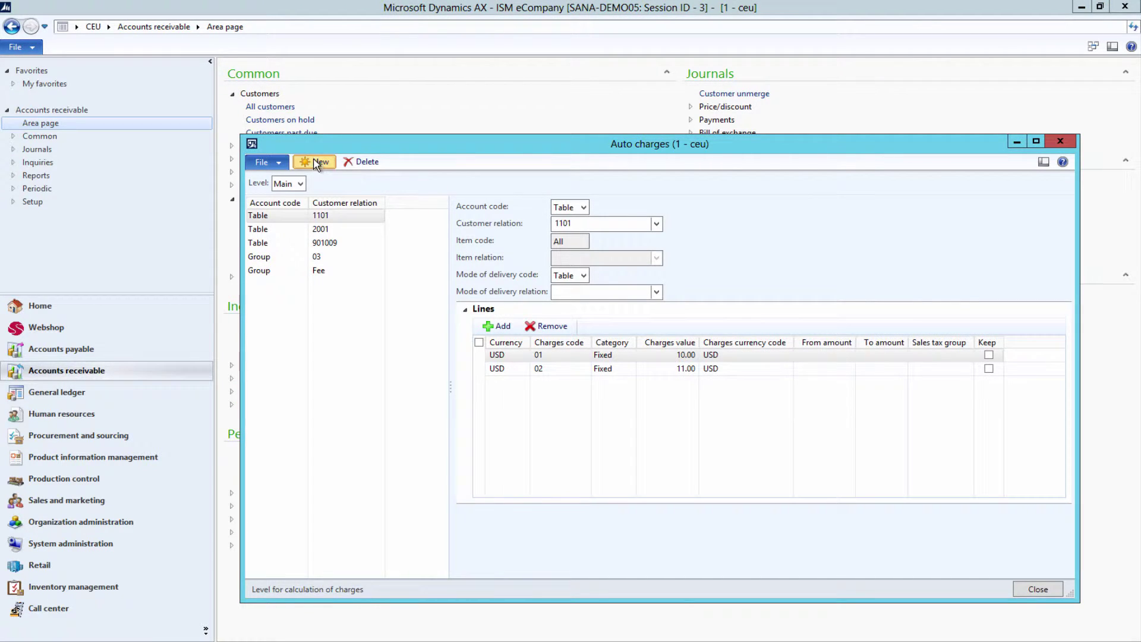
Create a new auto charge record, leaving Level at Main and Account code at Table.
left_click(315, 164)
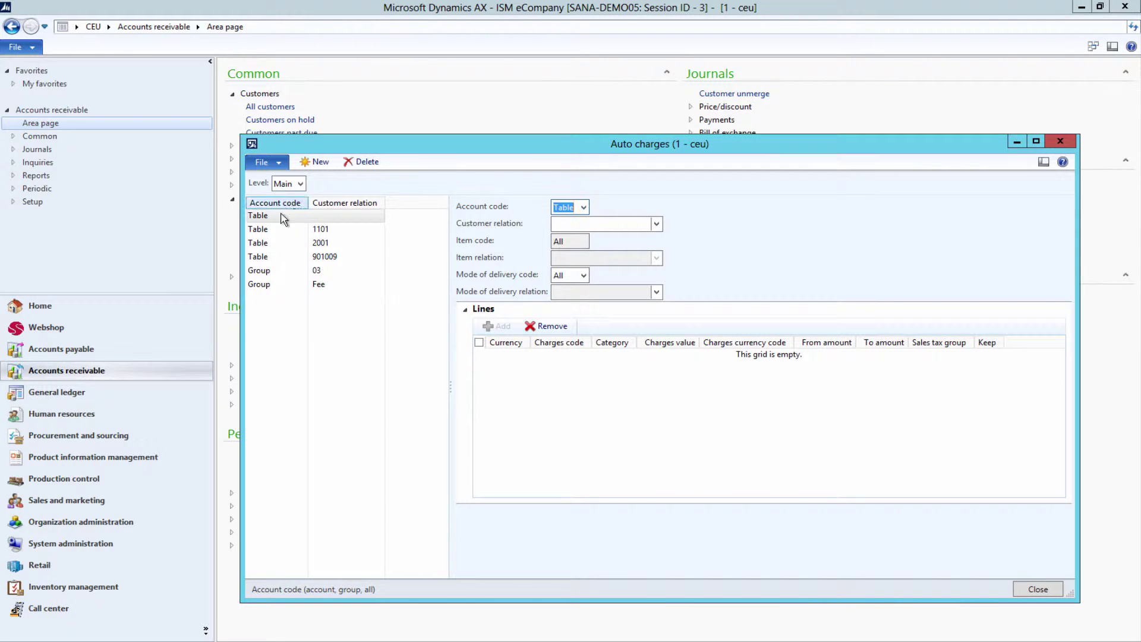
left_click(279, 219)
left_click(301, 185)
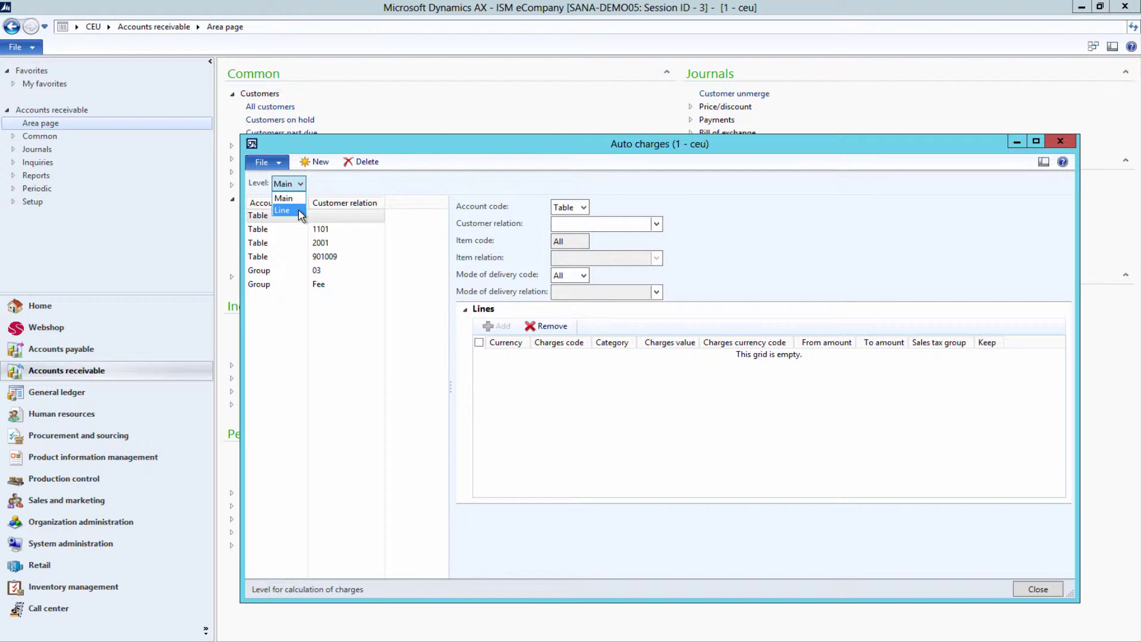
left_click(324, 188)
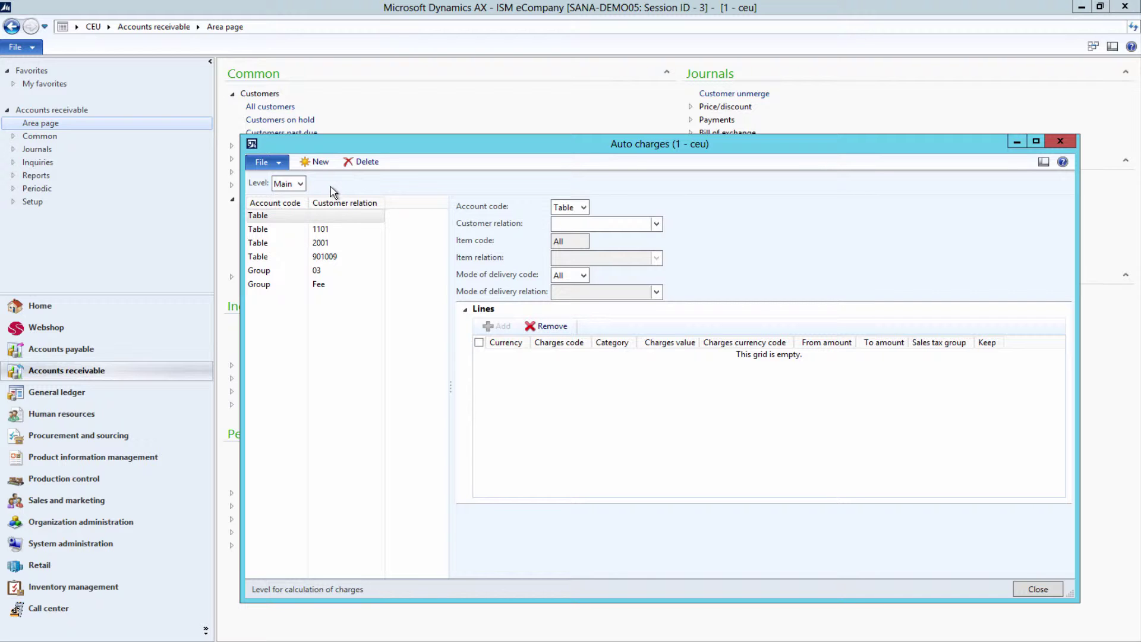
left_click(584, 208)
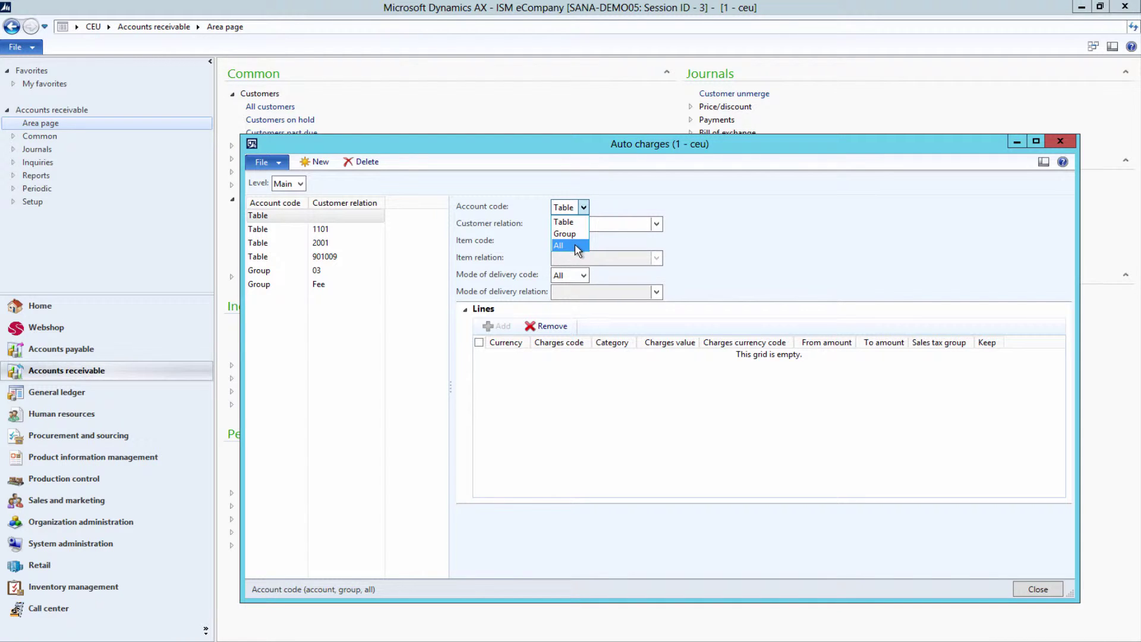
left_click(512, 204)
Switch the auto charges Level to Line, keeping Item code as All.
left_click(292, 183)
left_click(288, 211)
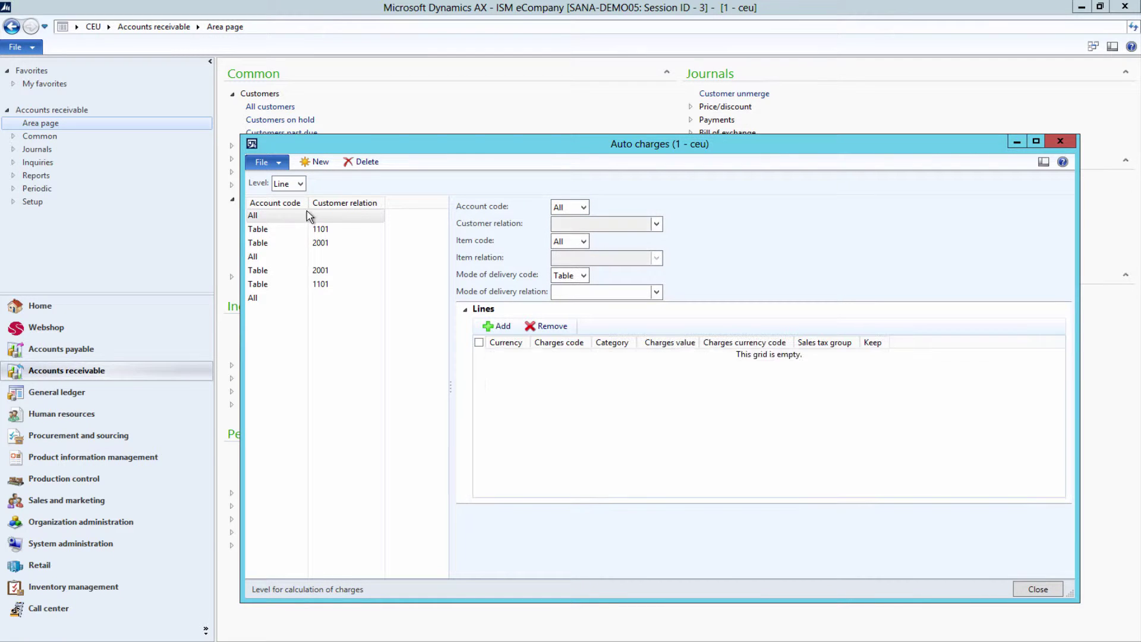
left_click(584, 241)
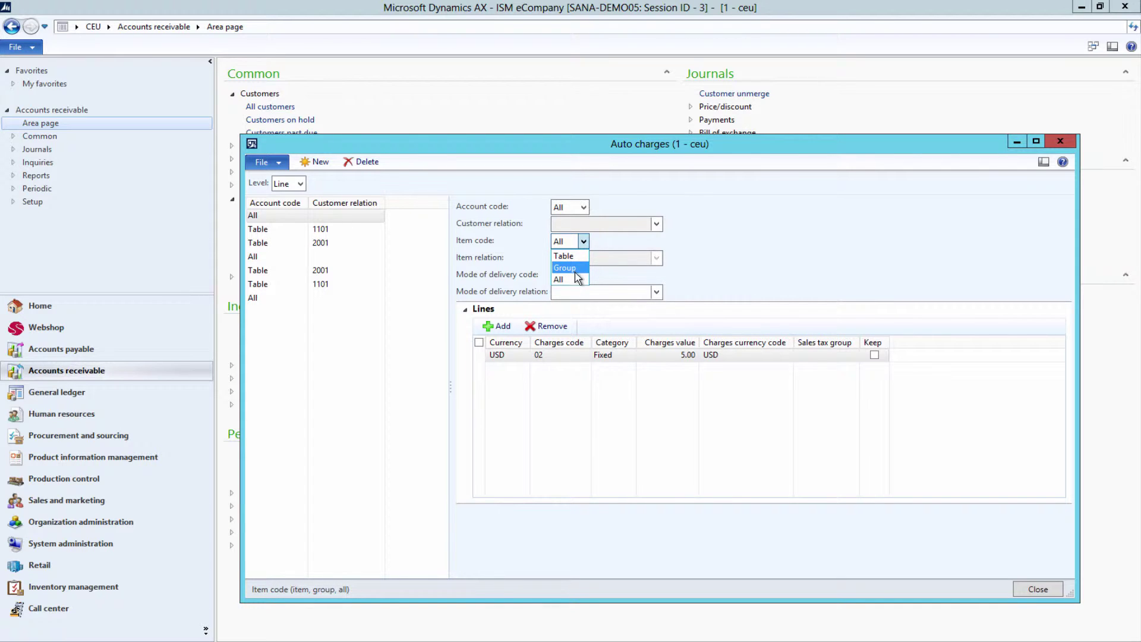
left_click(515, 205)
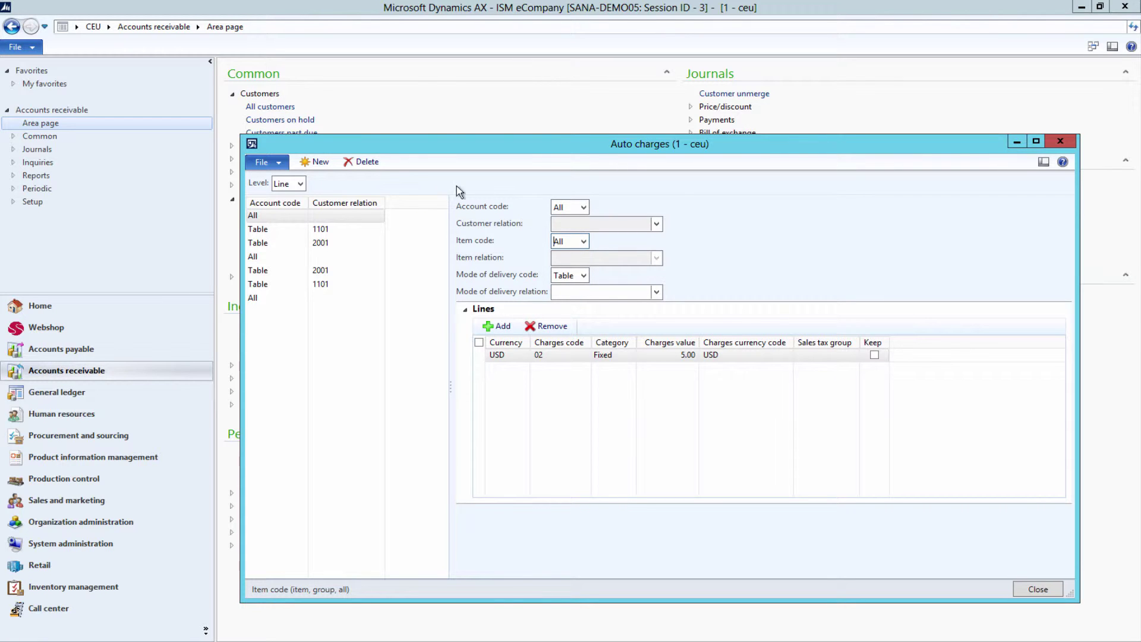
left_click(291, 184)
left_click(304, 242)
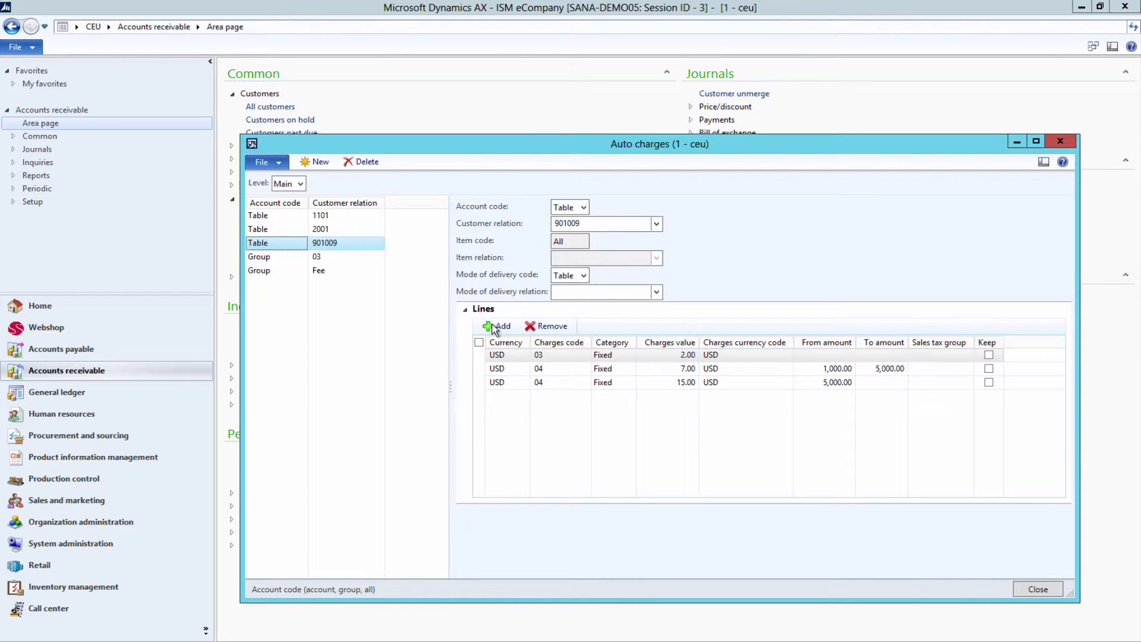
left_click(567, 370)
left_click(567, 369)
Check charges code 04's details to confirm it means Ancillary charges, then close them.
right_click(565, 369)
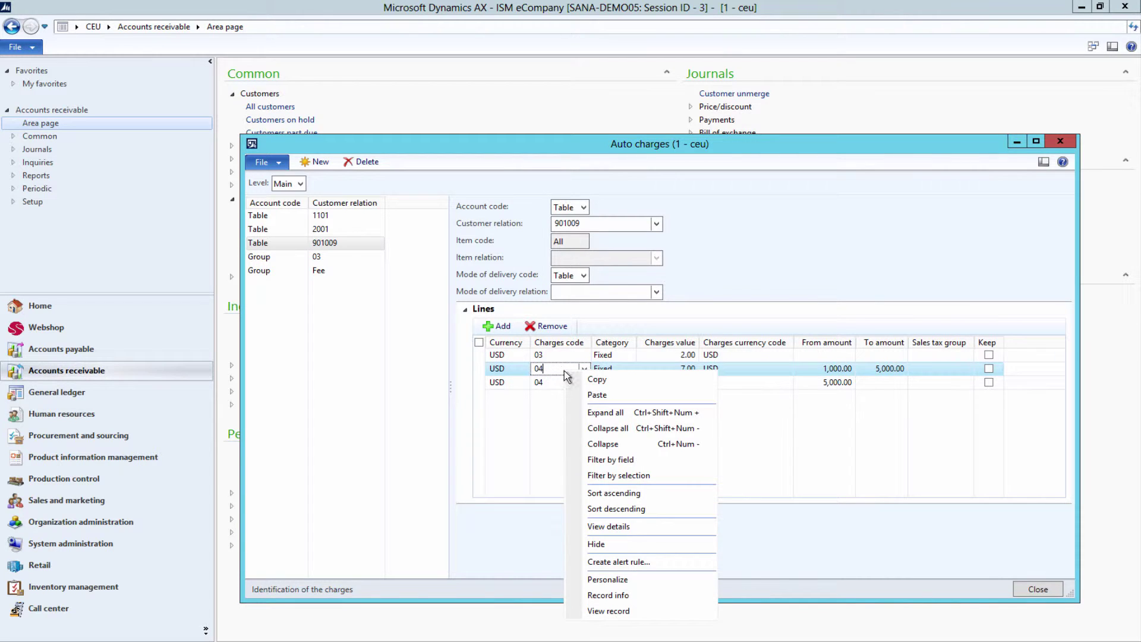
left_click(603, 521)
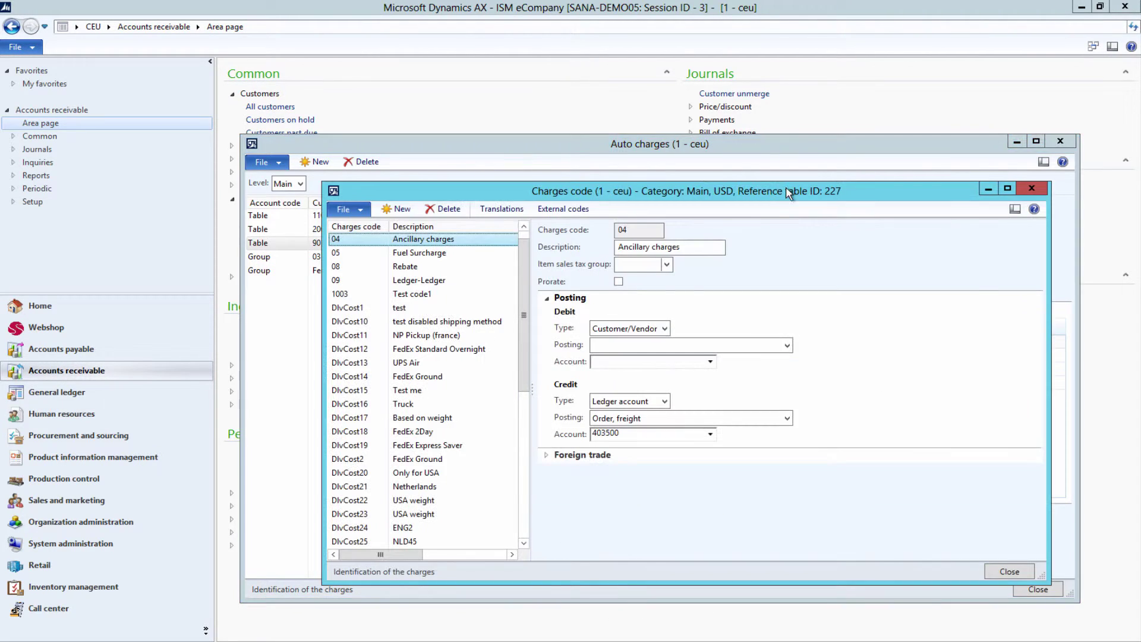
left_click(416, 243)
left_click_drag(682, 247, 618, 247)
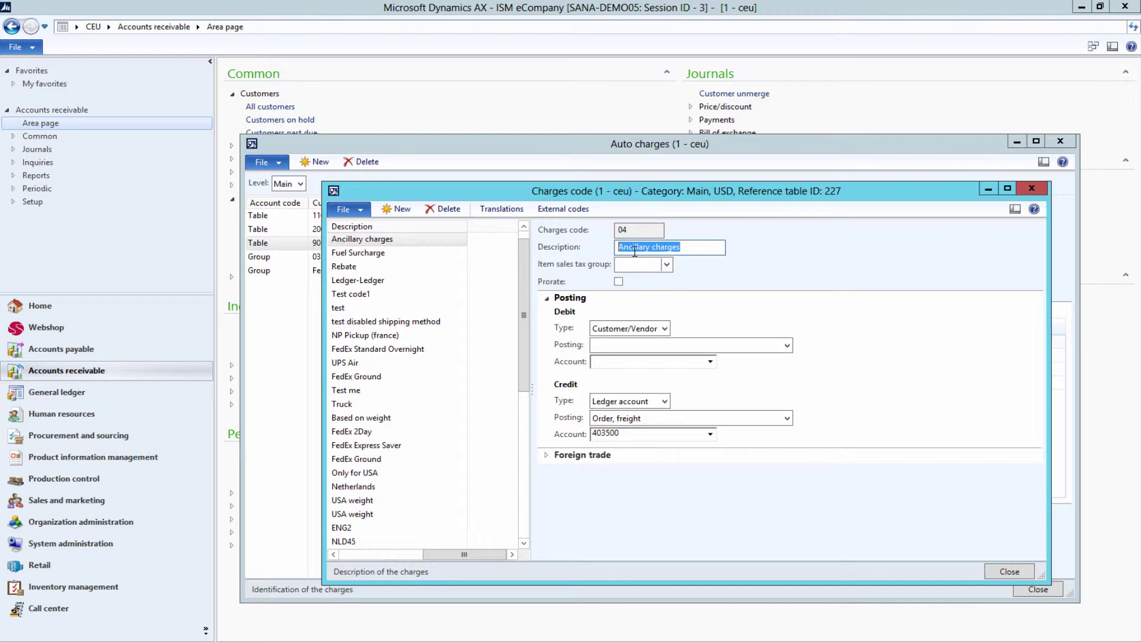
left_click(1003, 571)
left_click(618, 368)
left_click(630, 370)
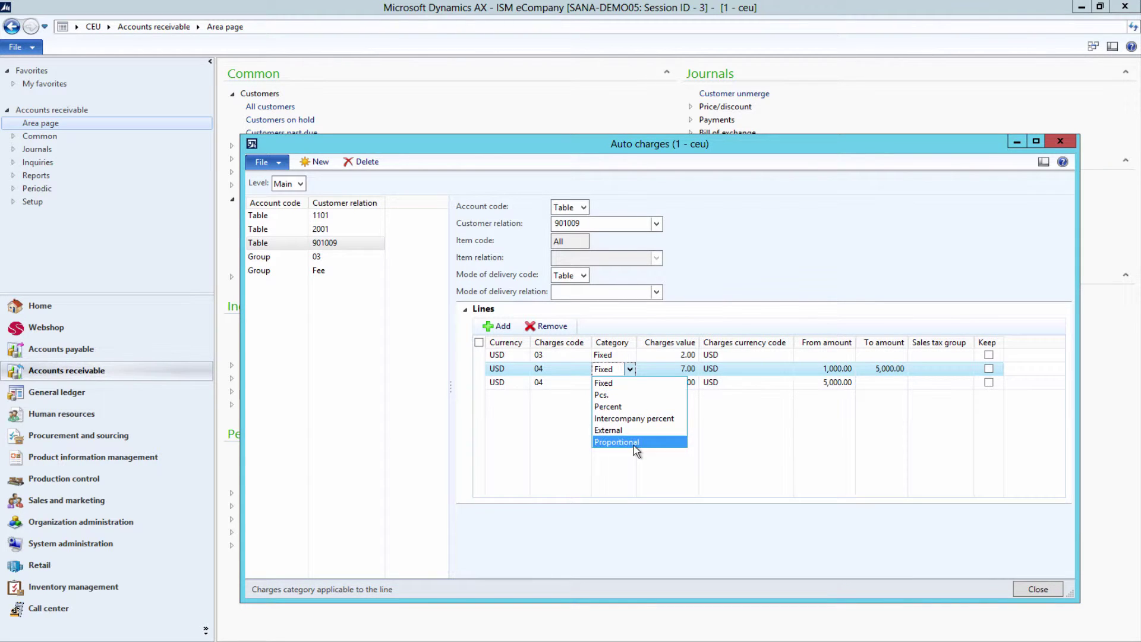
left_click(652, 368)
left_click_drag(662, 370, 696, 369)
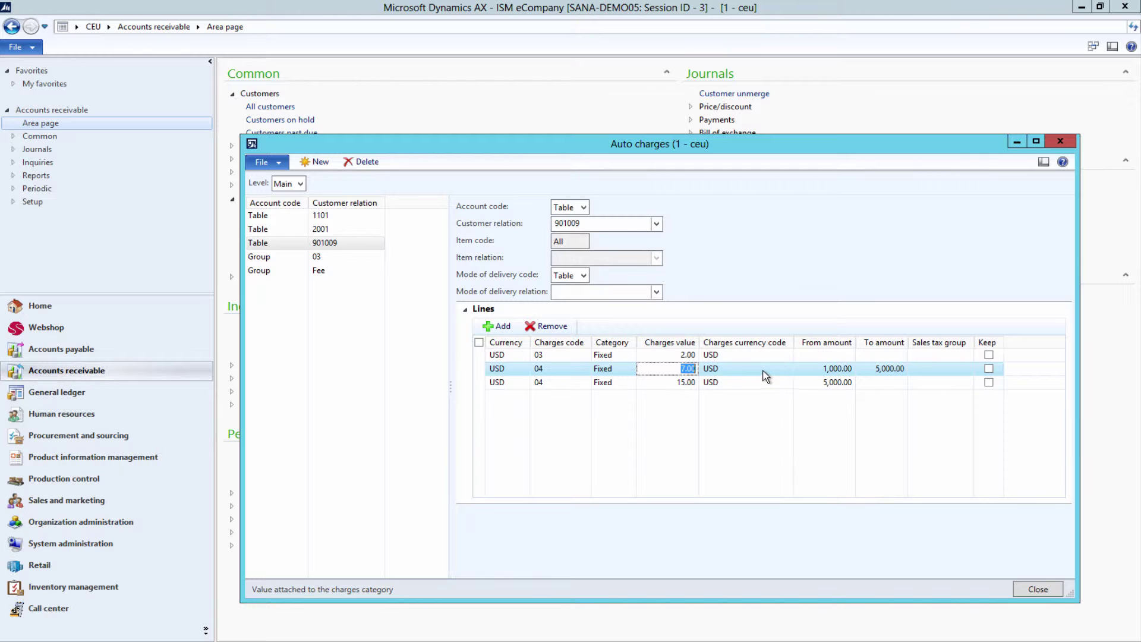
left_click(822, 368)
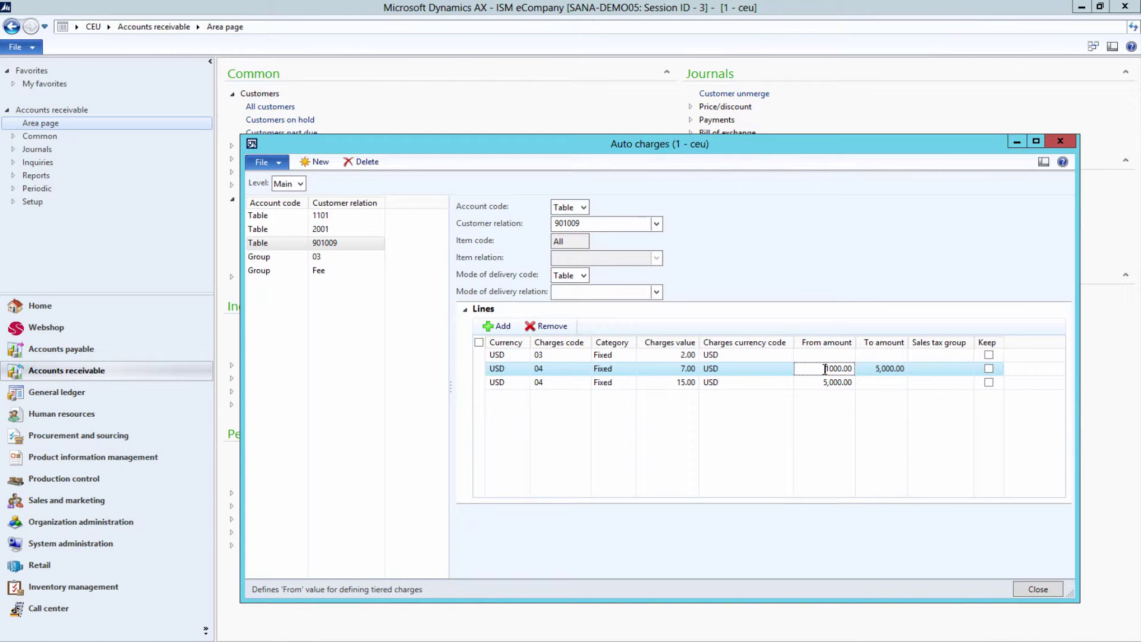
left_click(877, 369)
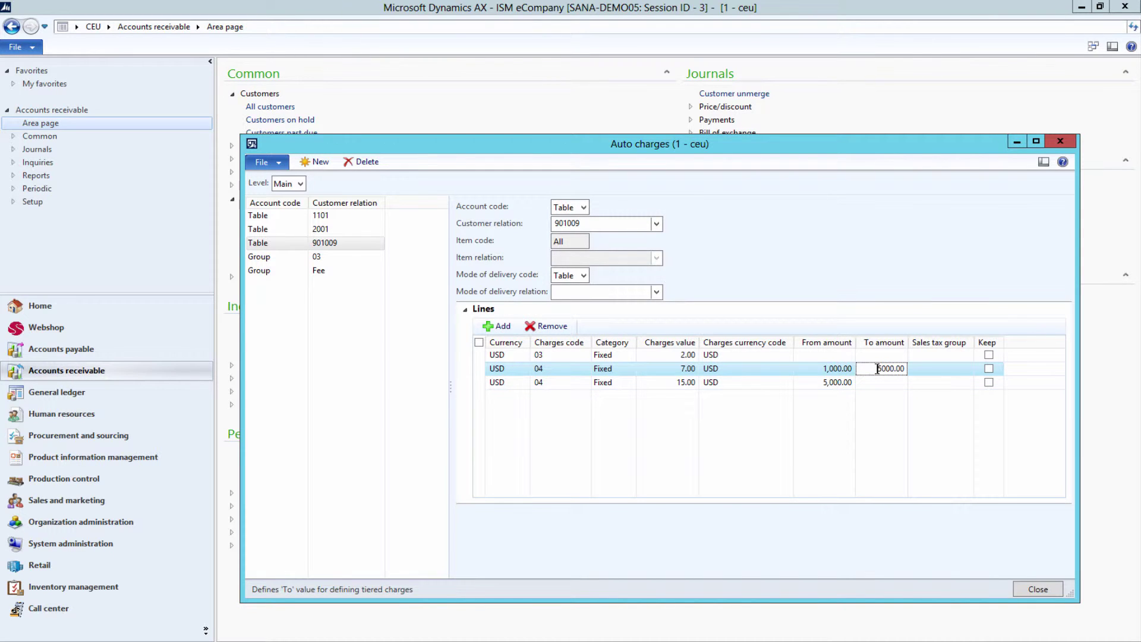
left_click(828, 382)
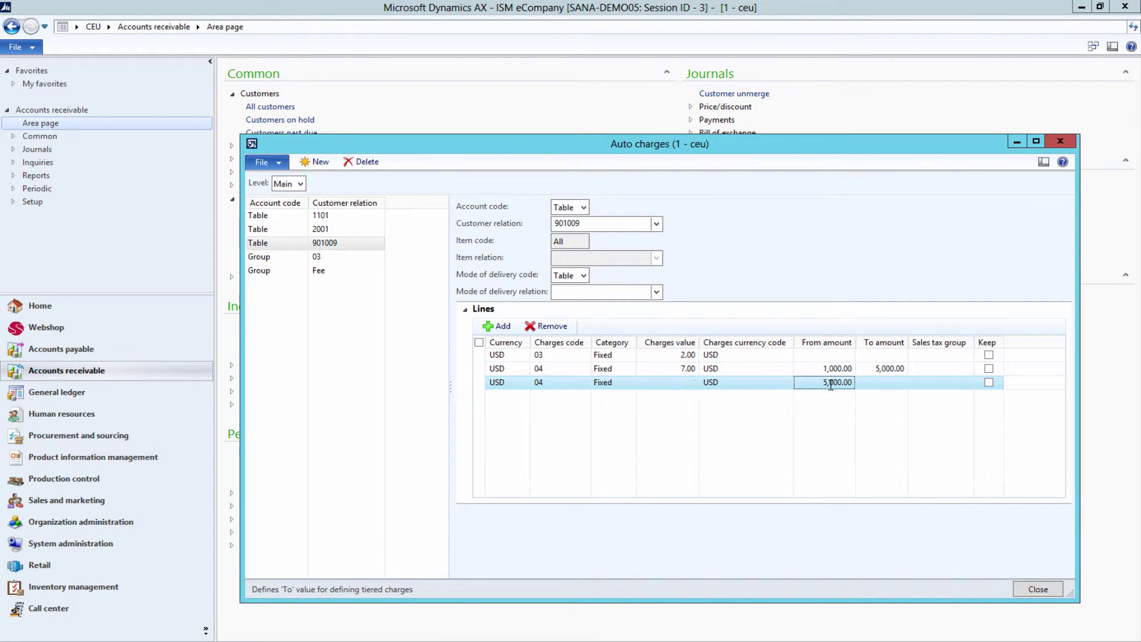
left_click(873, 384)
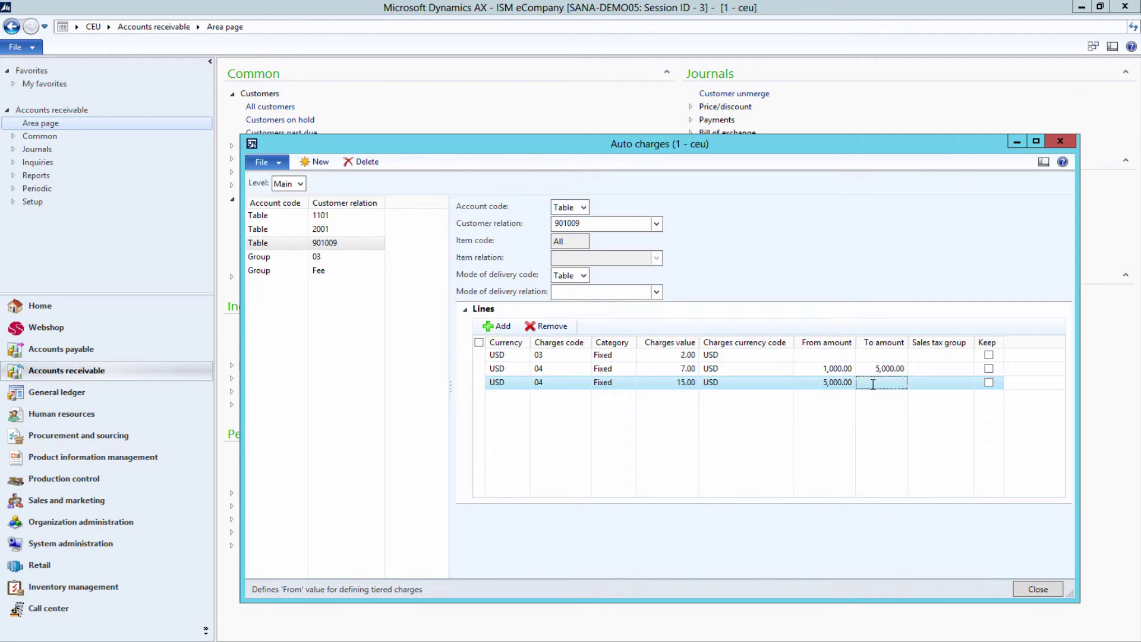
Go back to the second tiered charge line's from amount field.
left_click(821, 372)
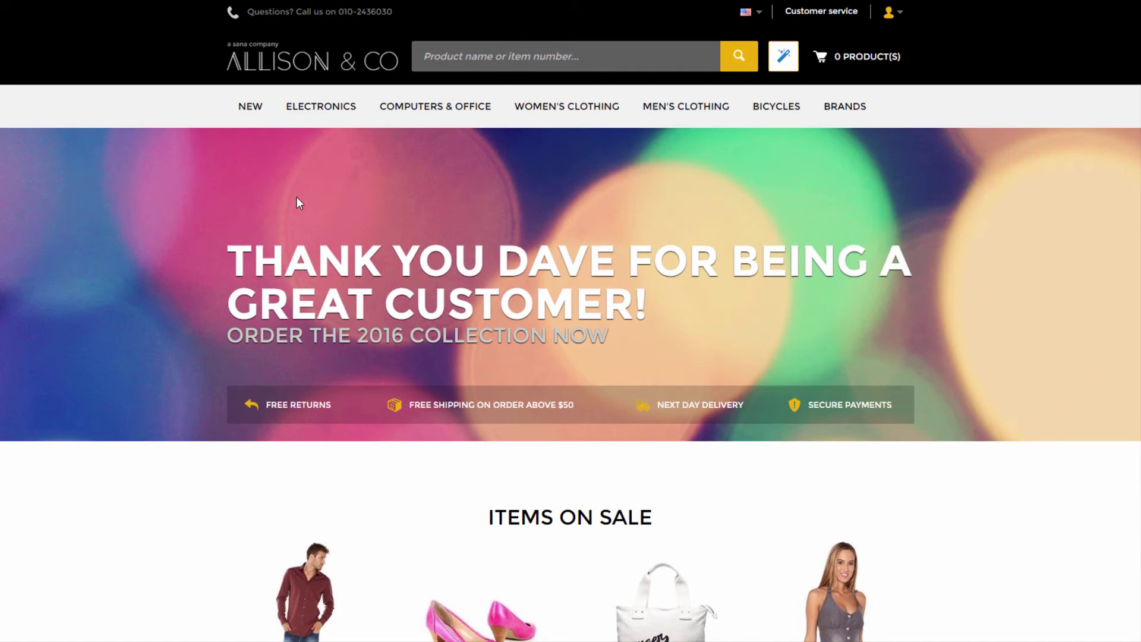
Add one HP ENVY dv7-7230eg from Notebooks to the cart and view the cart.
mouse_move(435, 106)
left_click(408, 177)
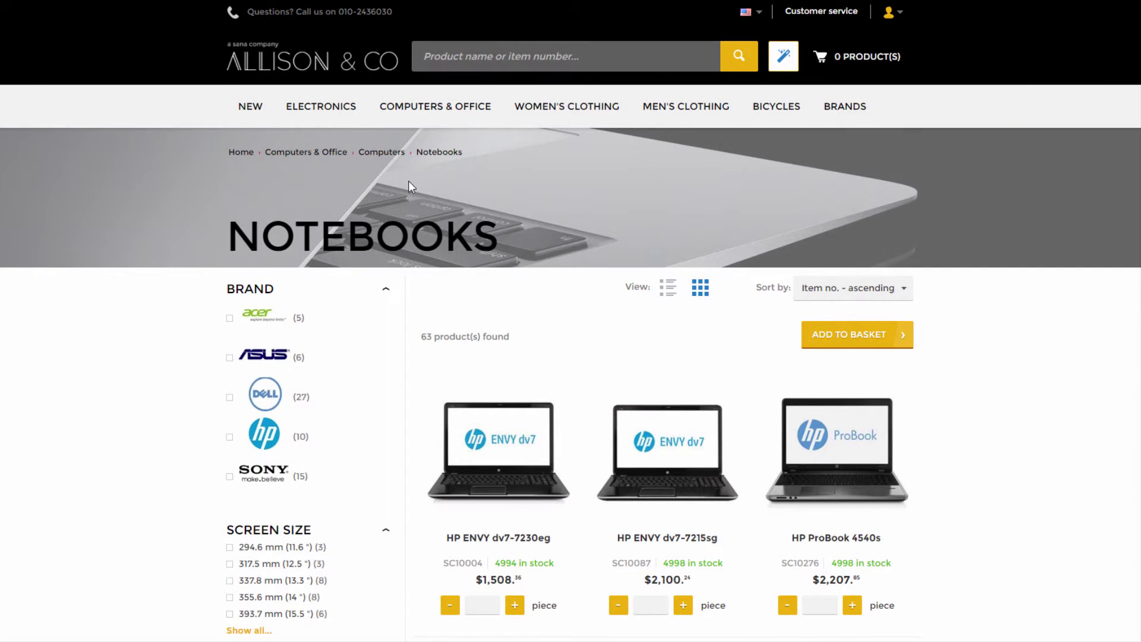
left_click(509, 607)
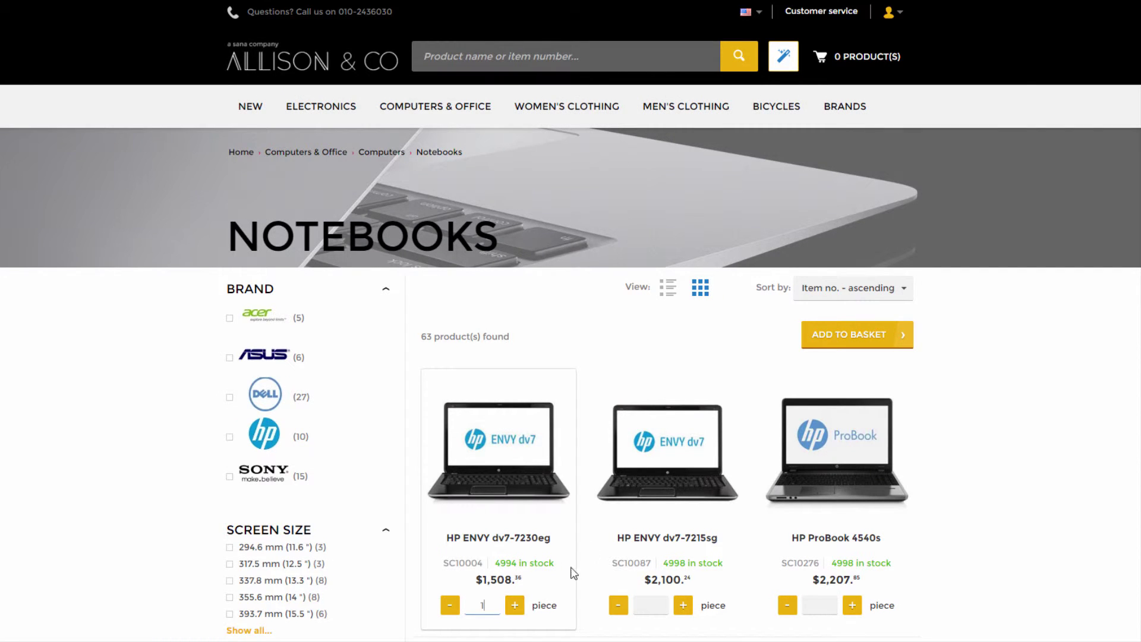
left_click(845, 340)
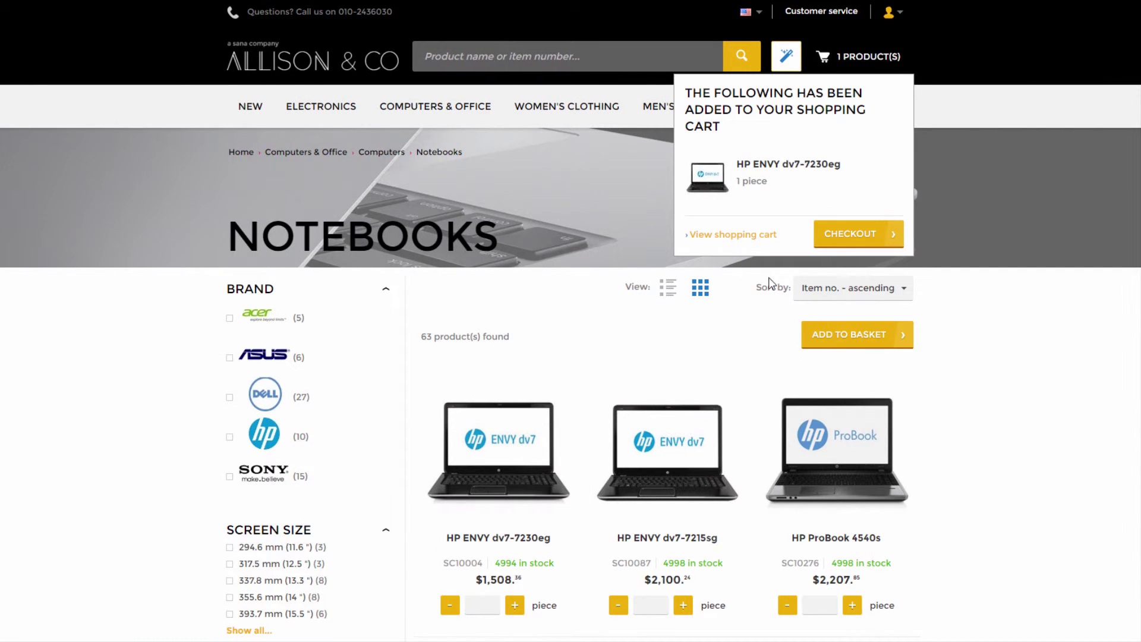
left_click(742, 236)
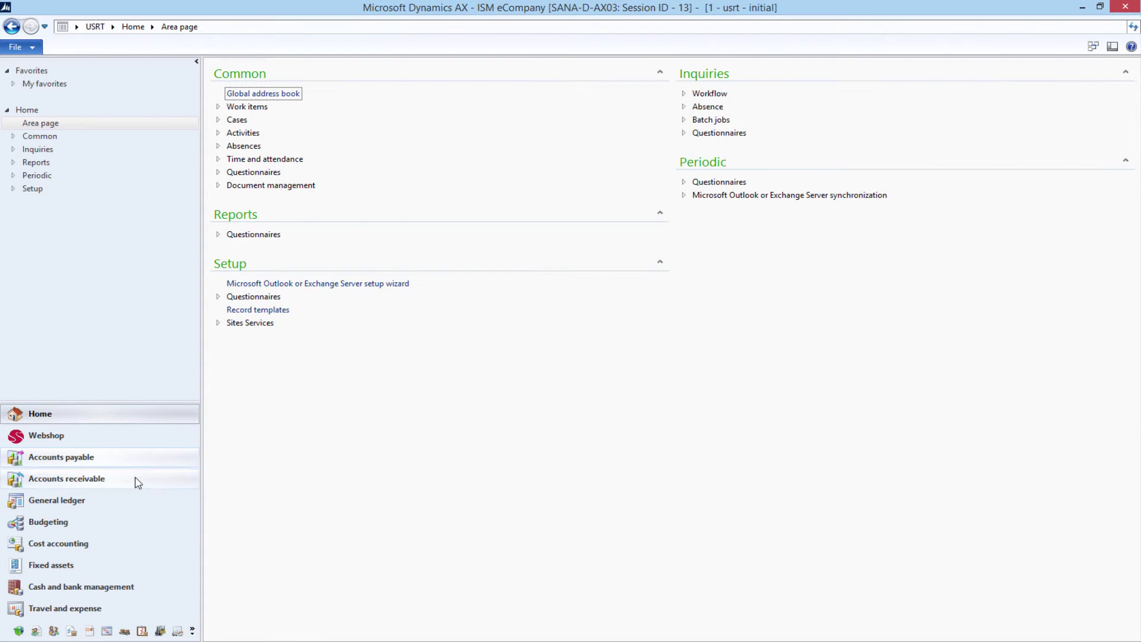
Filter All sales orders in Accounts receivable to order 014805.
left_click(134, 480)
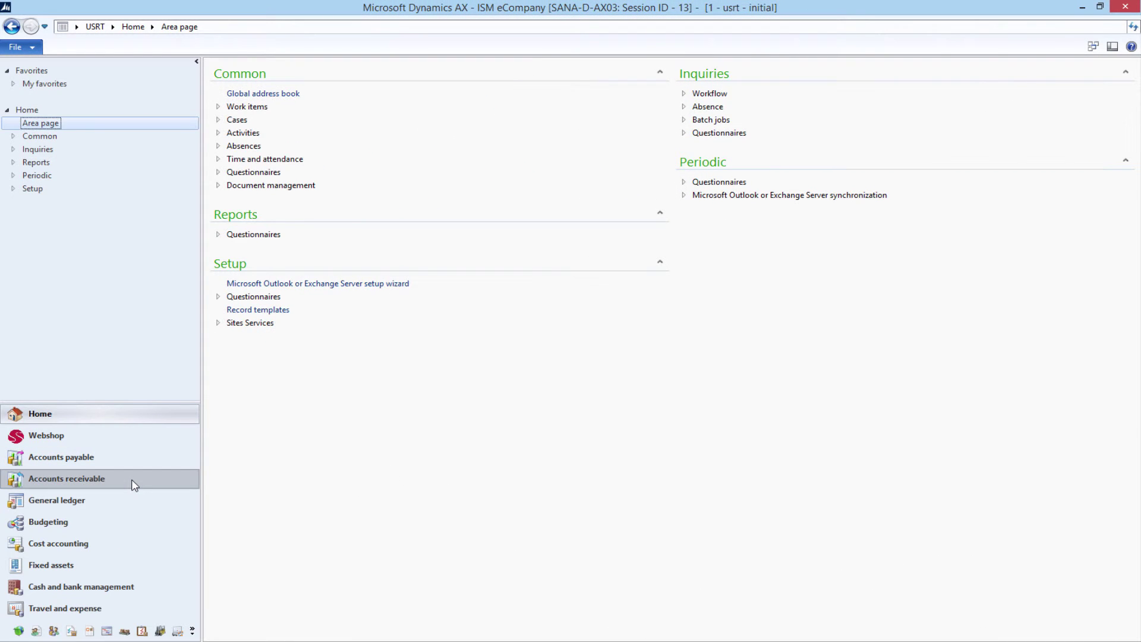
left_click(258, 212)
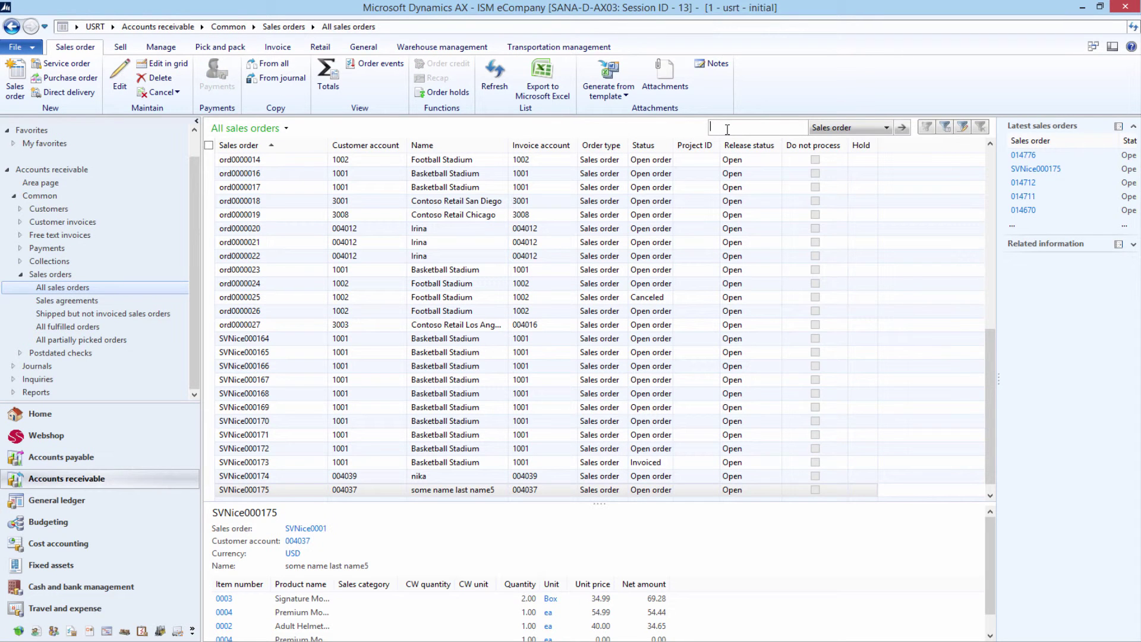
type("014805")
key("Return")
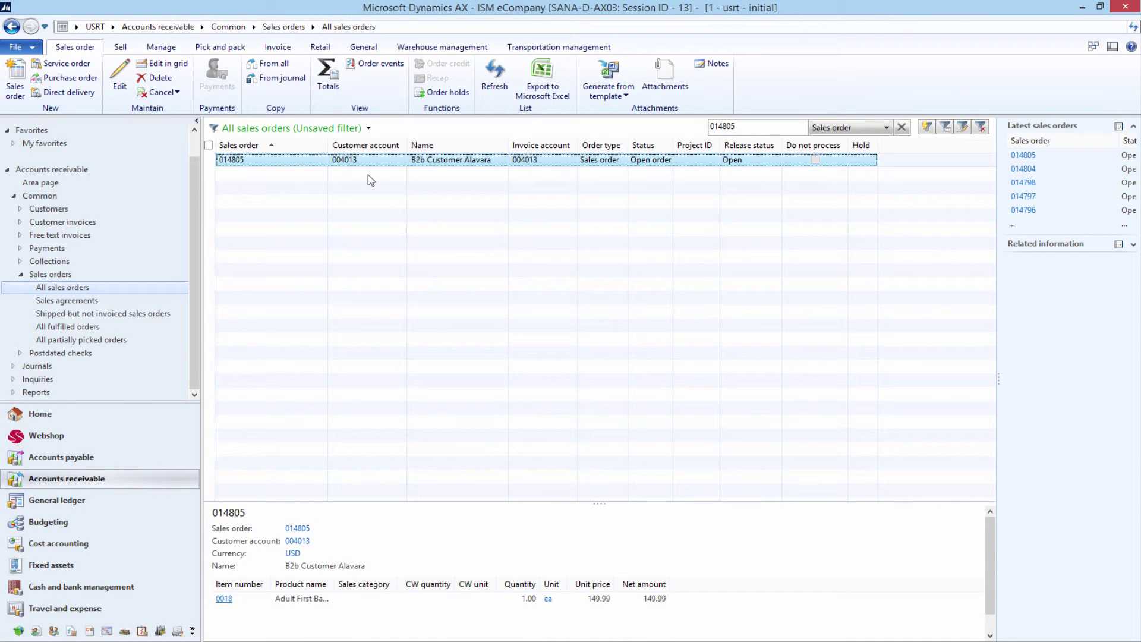
Calculate tiered charges for order 014805 and view its 5.00 and 10.00 charges.
left_click(131, 51)
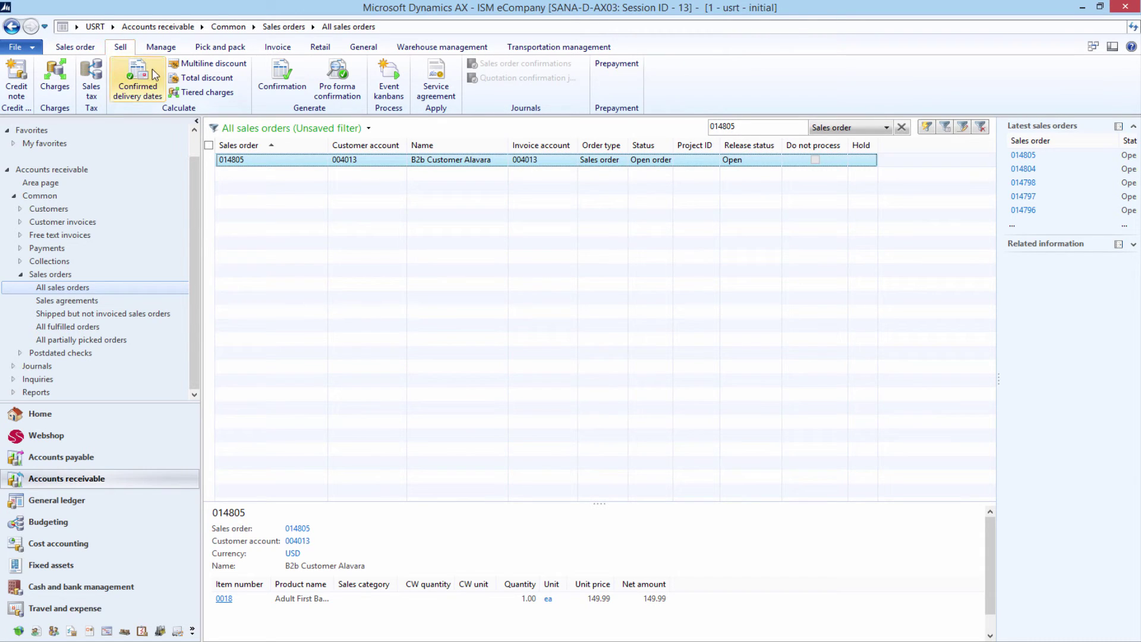
left_click(221, 98)
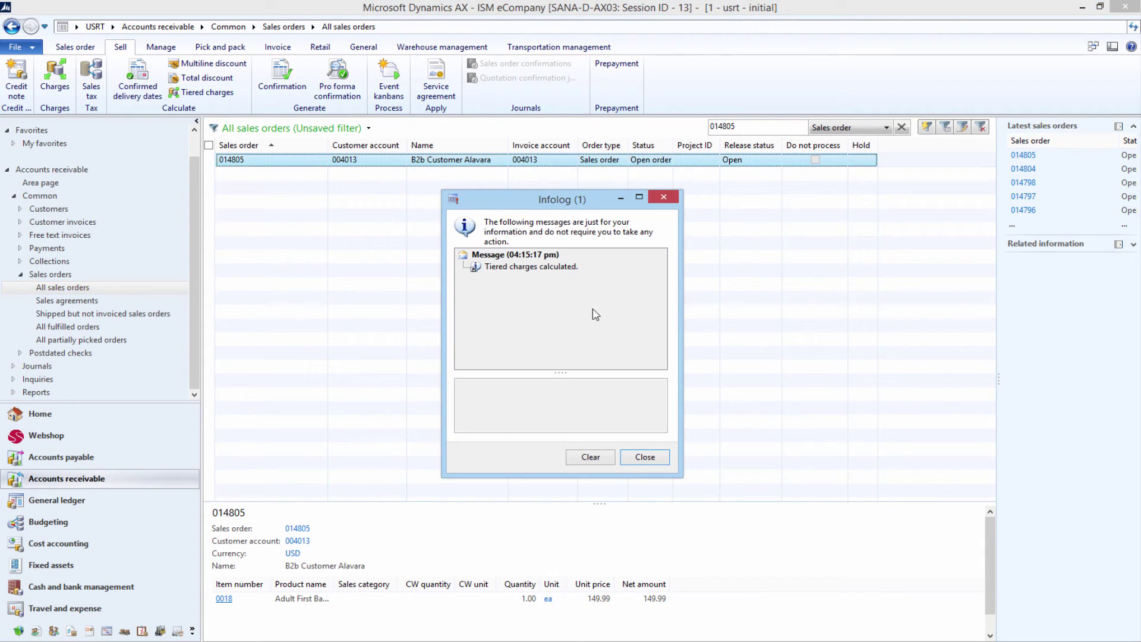
left_click(642, 463)
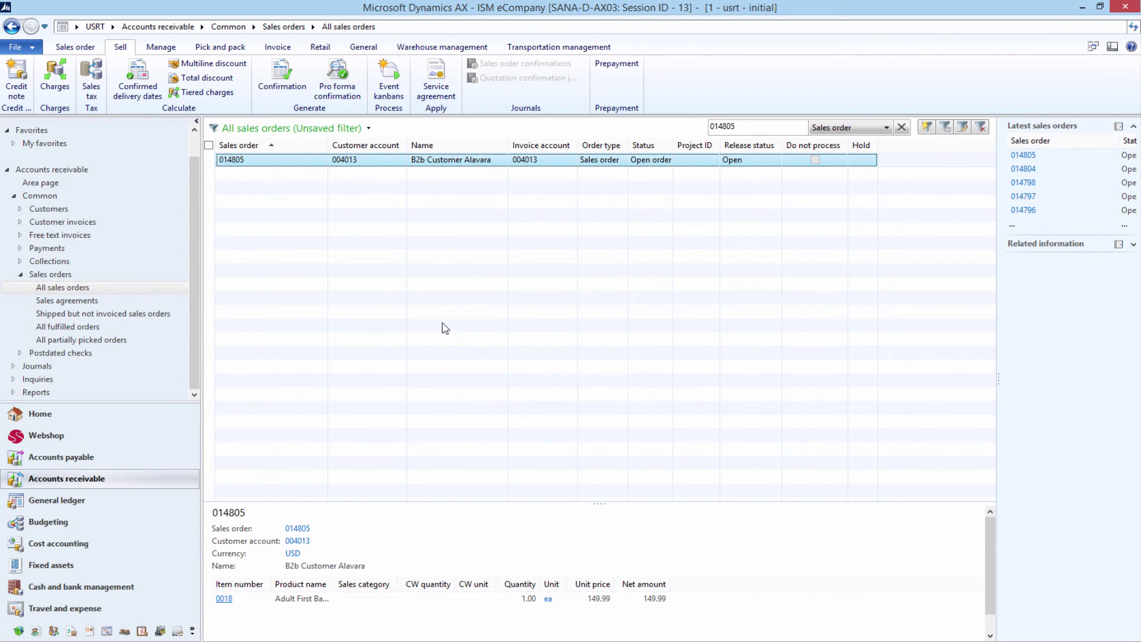
left_click(55, 88)
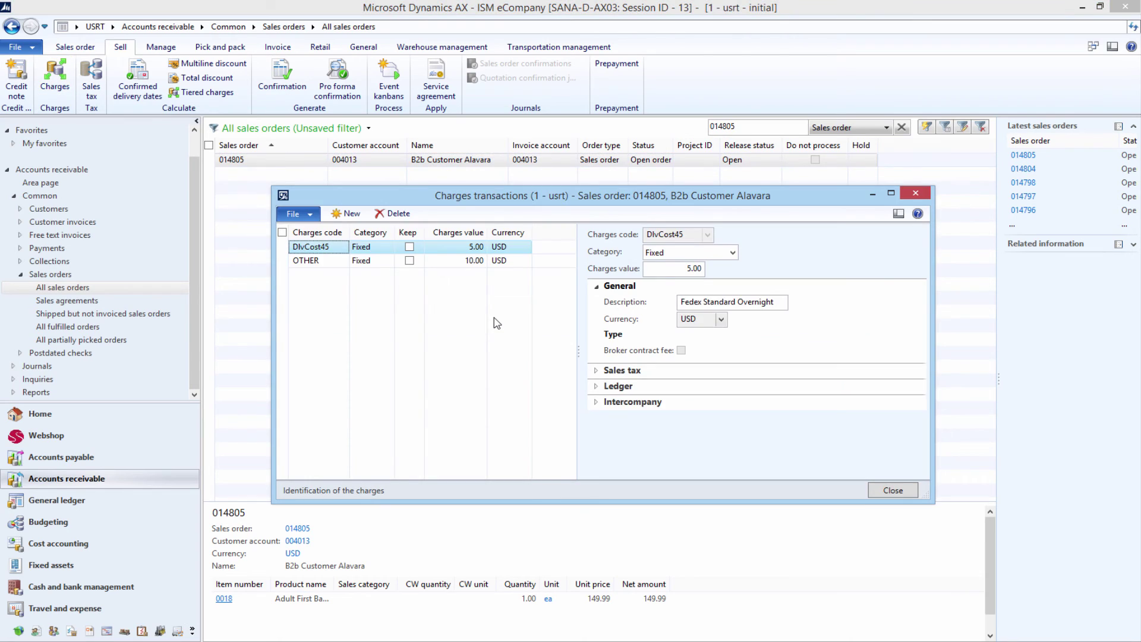